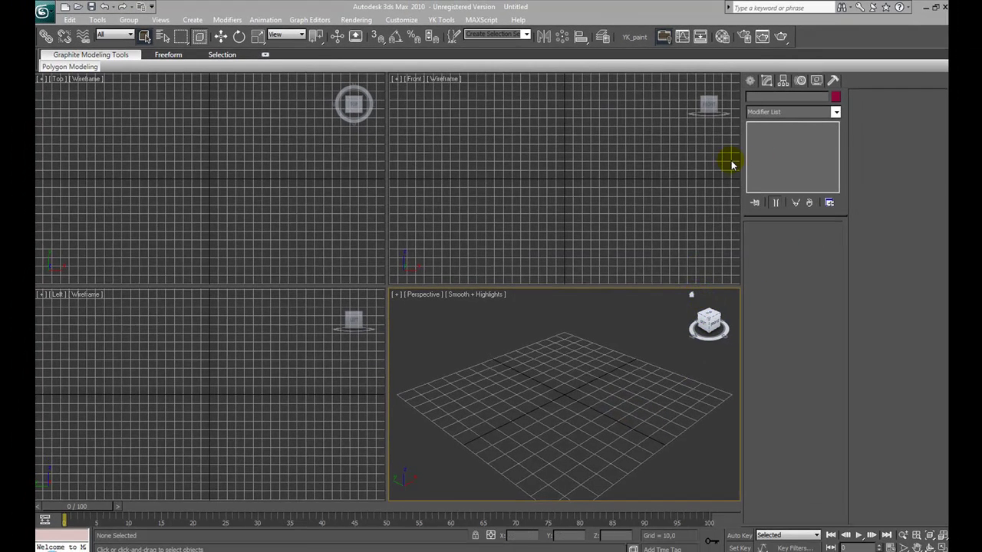
Activate the Perspective viewport and show the Standard Primitives creation buttons
left_click(499, 427)
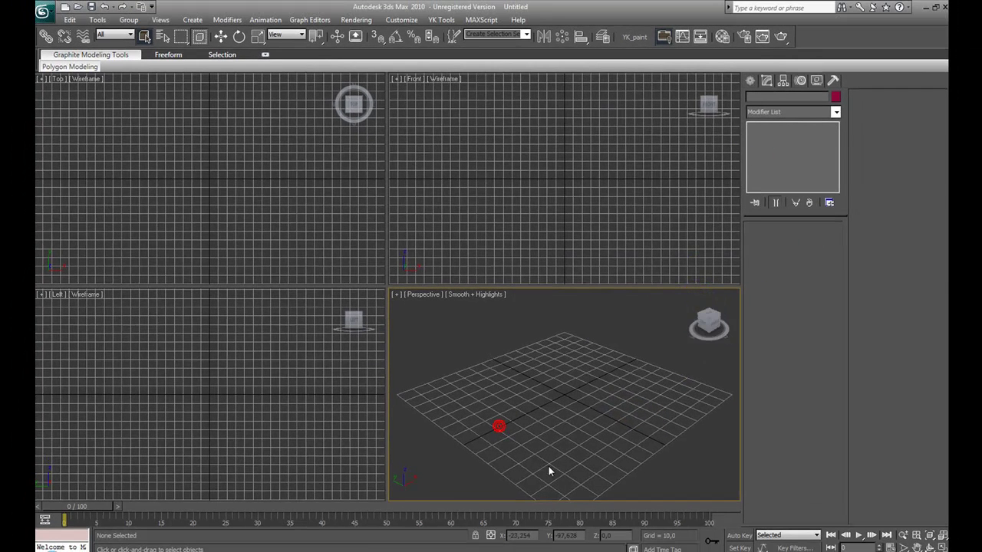
left_click(749, 81)
Draw a box on the Perspective grid, about 79,89 by 69,847 by 44,112
left_click(770, 153)
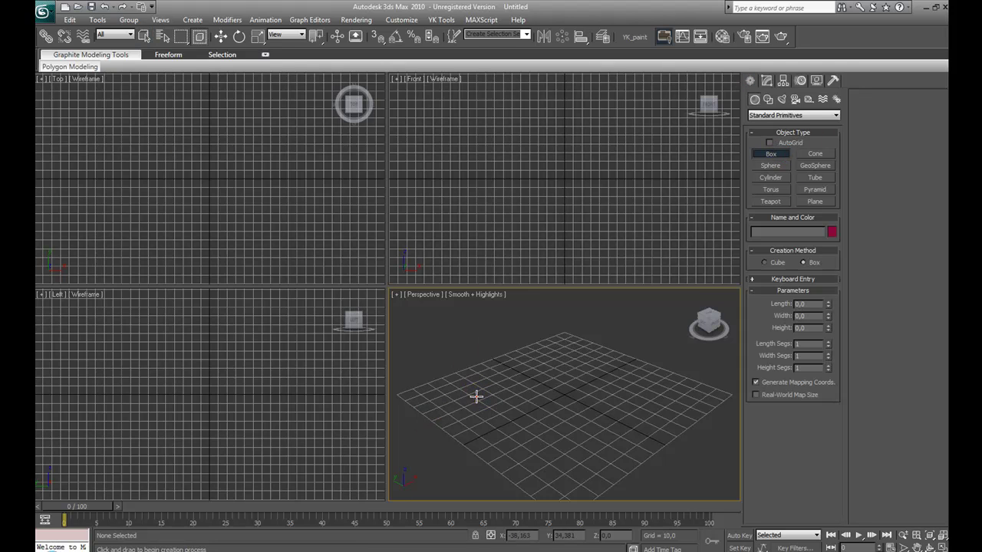
left_click_drag(476, 396, 656, 403)
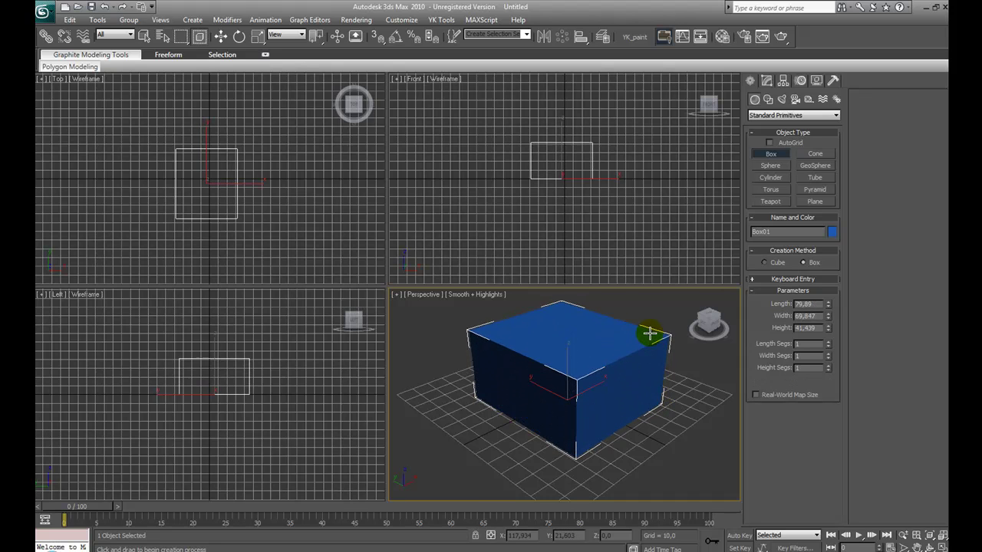
left_click(649, 334)
Reselect Box01 and bring up its parameters in the Modify panel
left_click(143, 36)
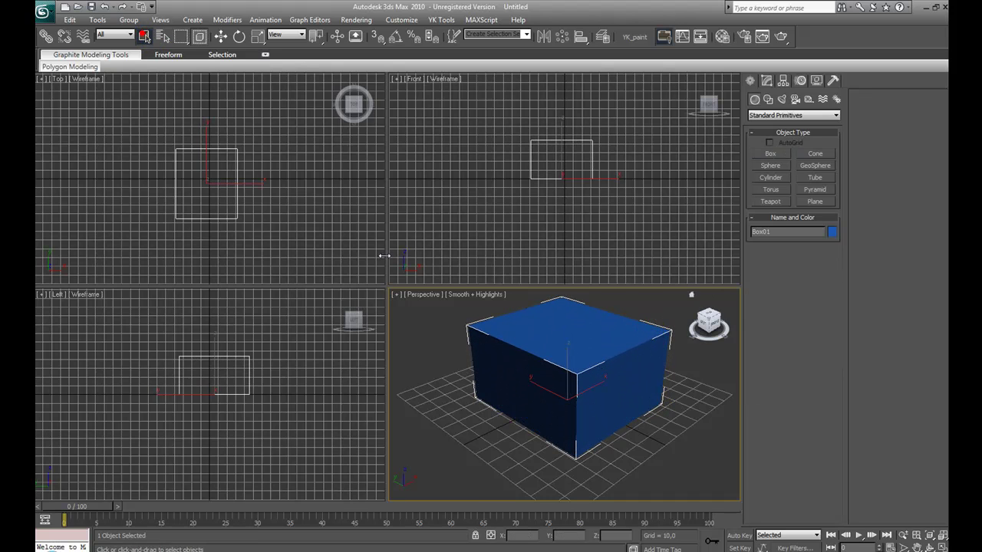
left_click(457, 431)
left_click(532, 386)
left_click(766, 79)
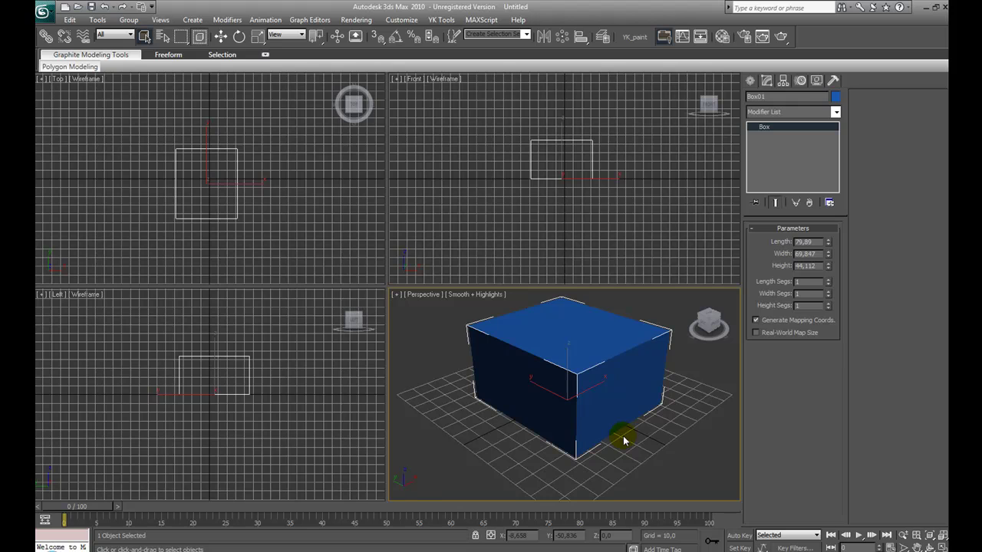
left_click(579, 417)
scroll(506, 397, "down", 5)
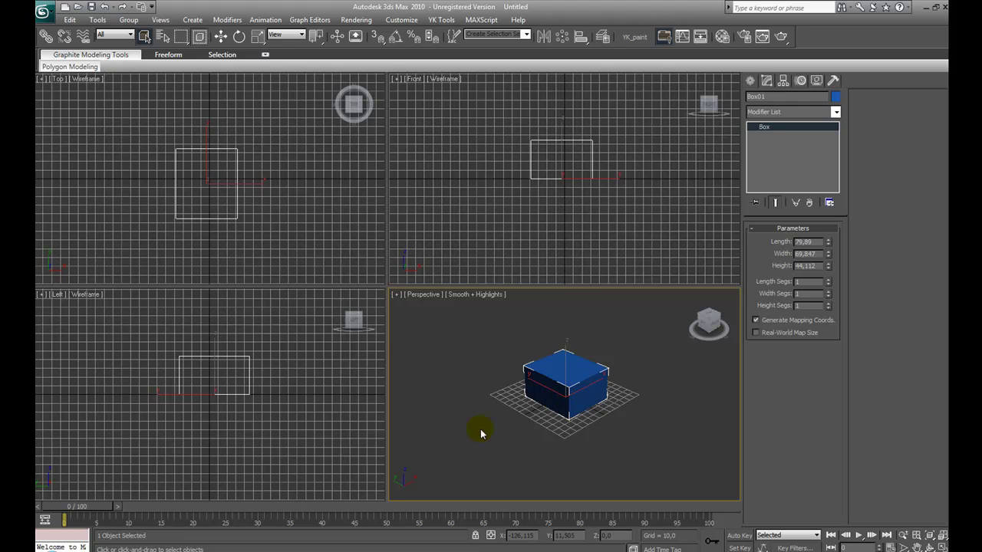
left_click(559, 422)
scroll(530, 413, "up", 3)
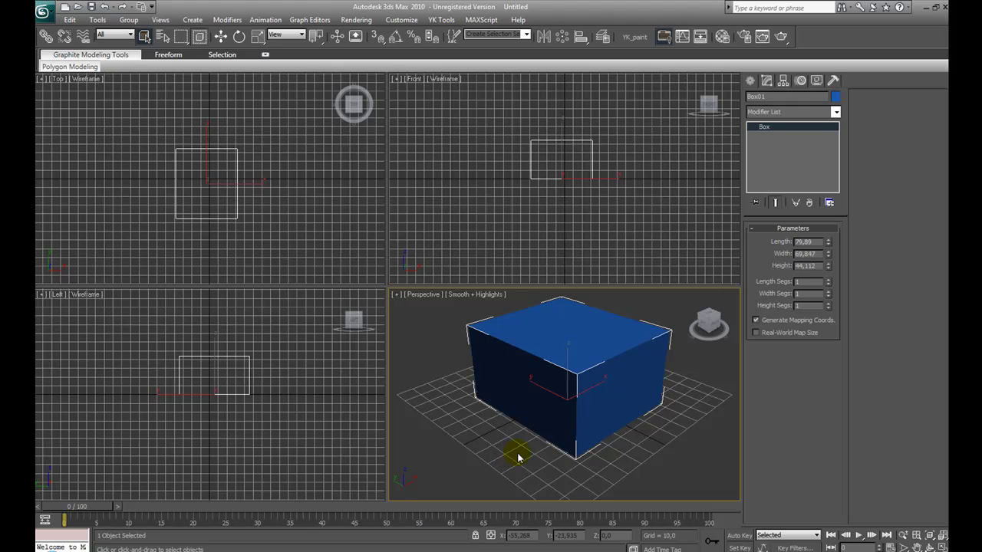
scroll(533, 445, "down", 3)
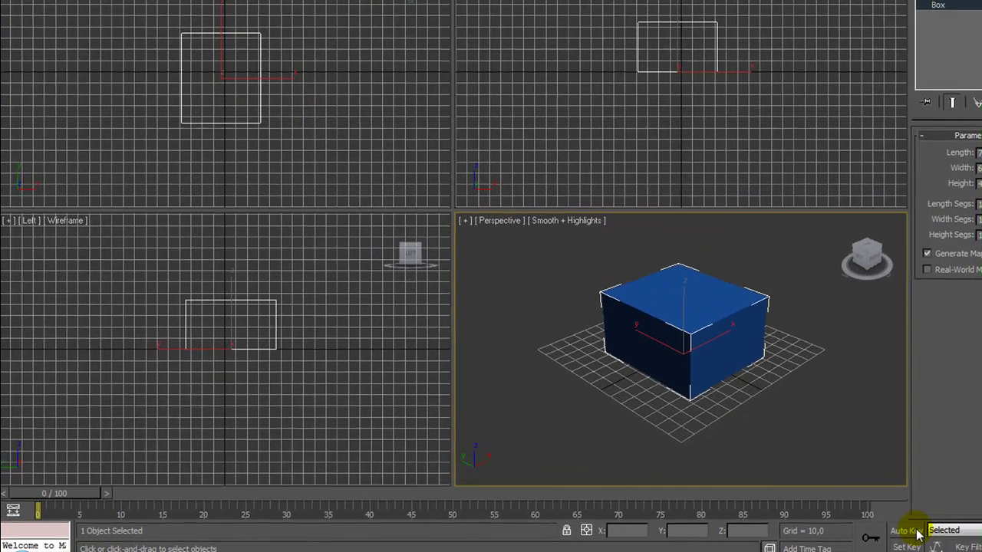
With Auto Key on, move Box01 left to X -97,658 at frame 20
left_click(748, 539)
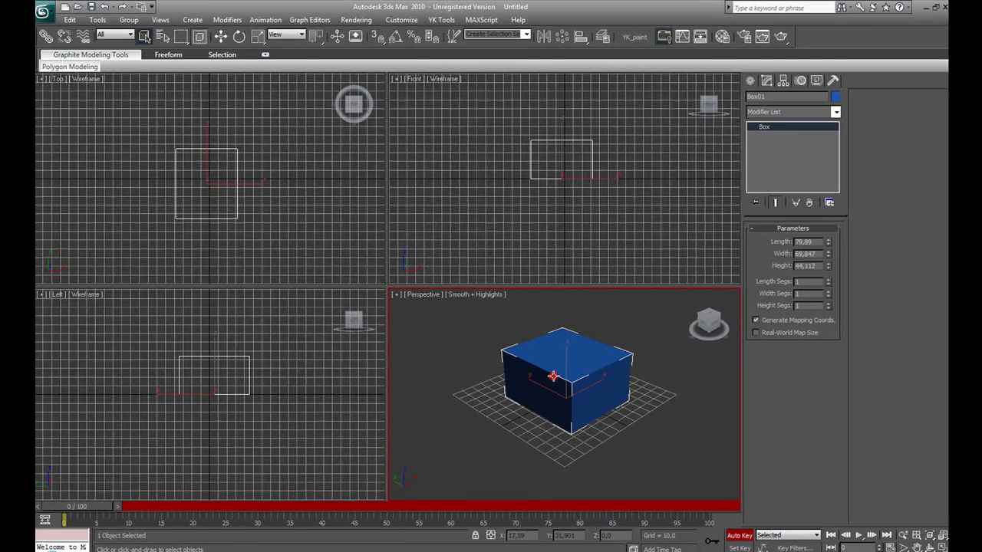
left_click(559, 373)
left_click_drag(100, 510, 215, 505)
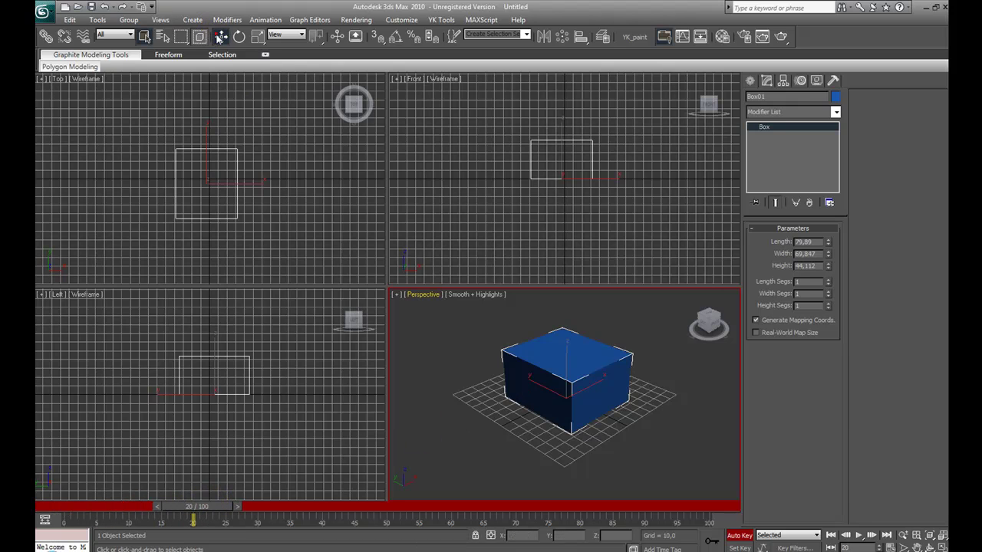
left_click(220, 36)
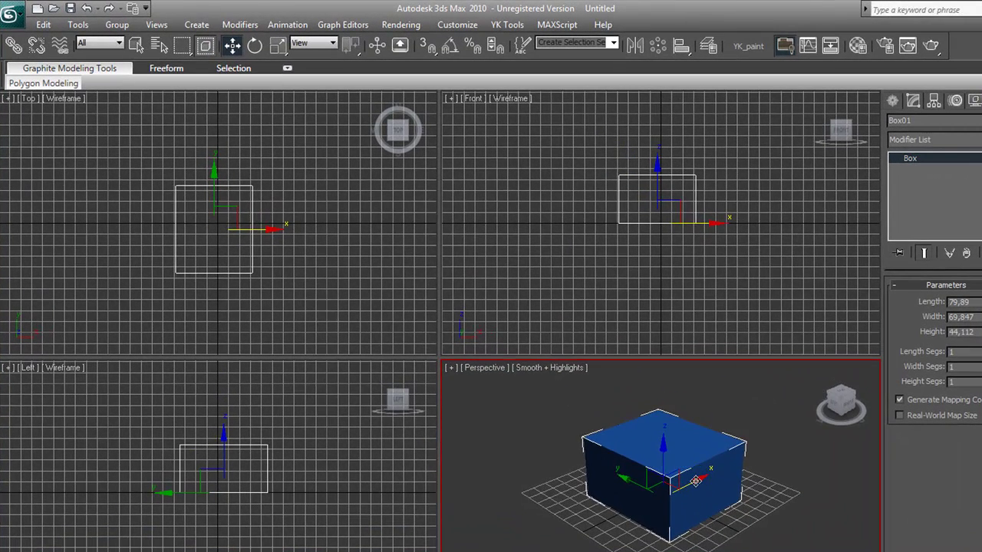
left_click_drag(680, 472, 581, 528)
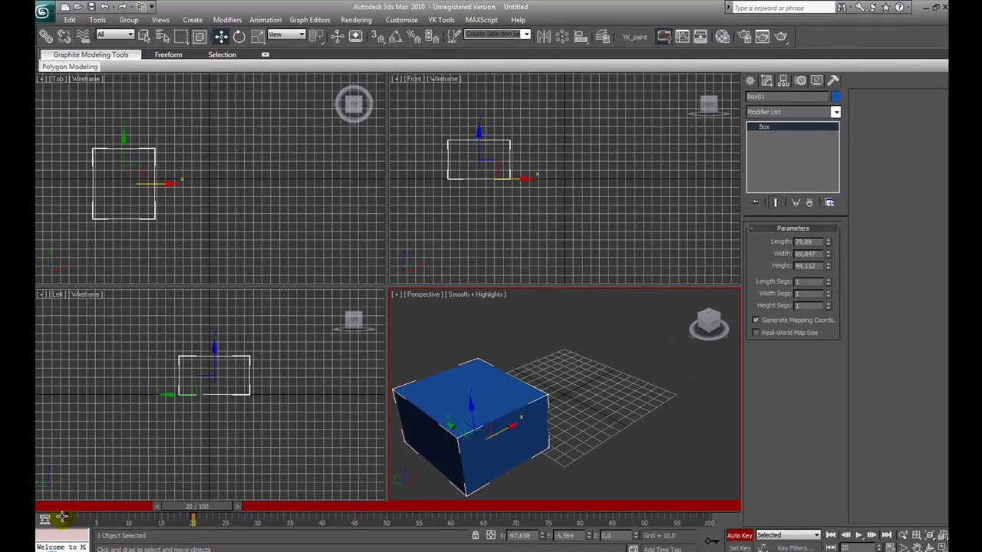
Return the time slider to frame 0 to see Box01 at its starting position
left_click(144, 37)
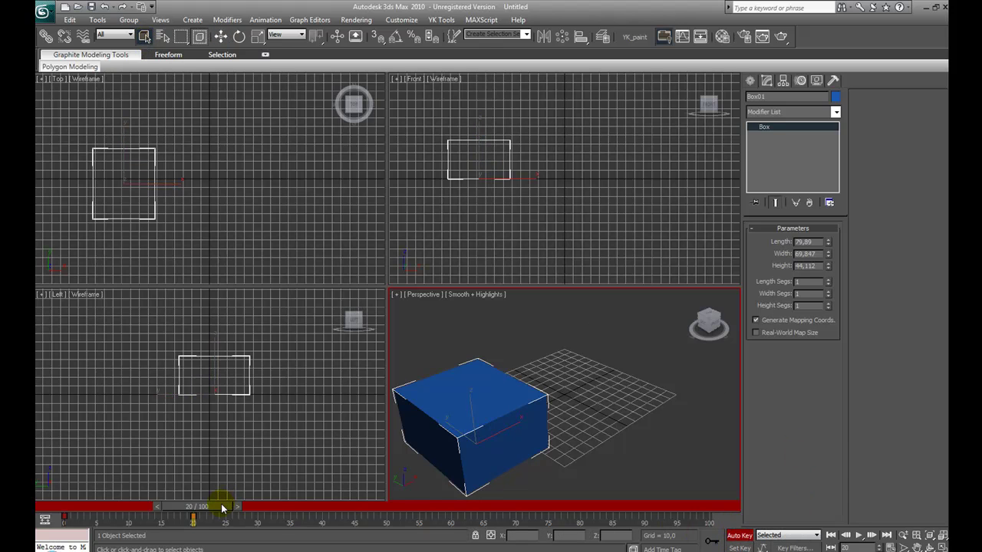
left_click_drag(220, 508, 73, 520)
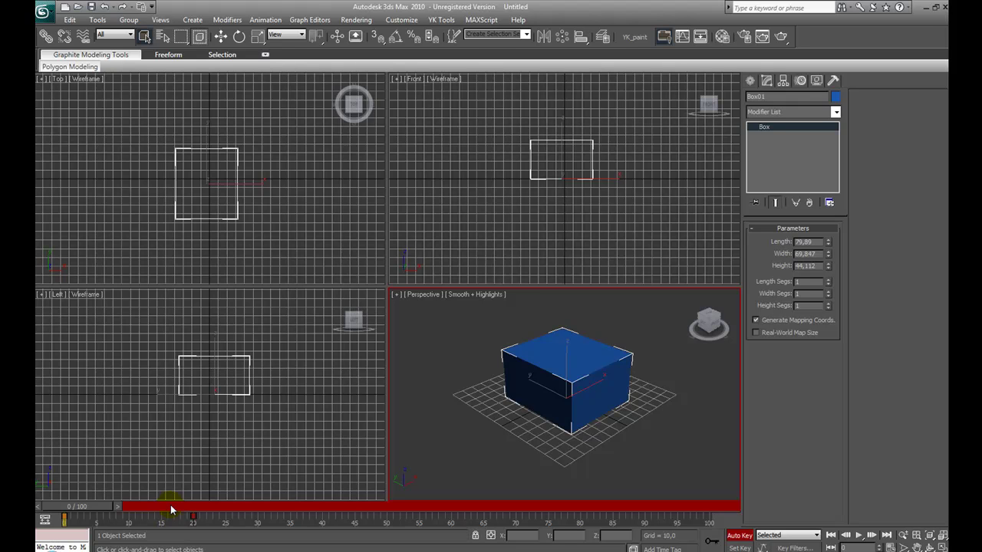
left_click(73, 507)
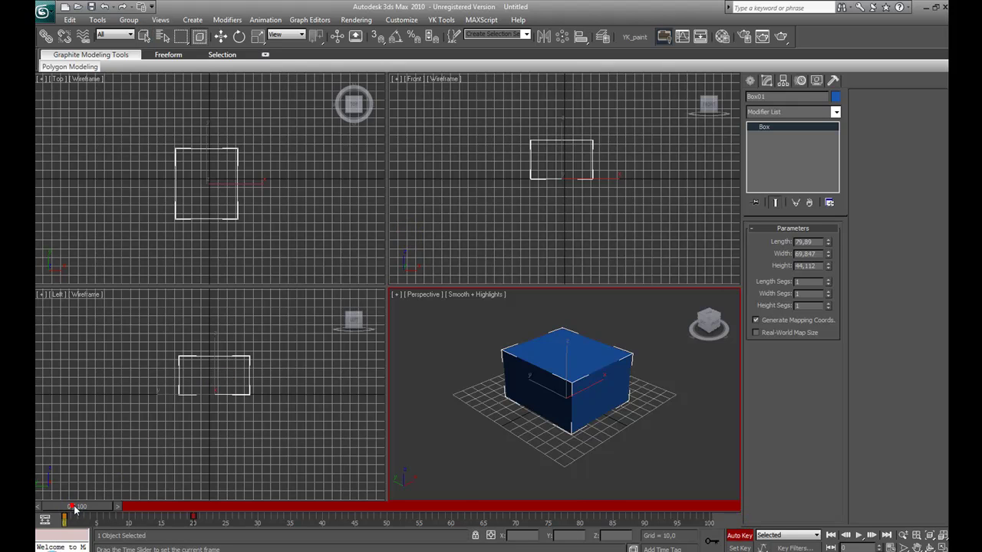
Rotate Box01 by -209,35 at frame 20, then scrub back to preview the tumble
left_click_drag(73, 507, 200, 500)
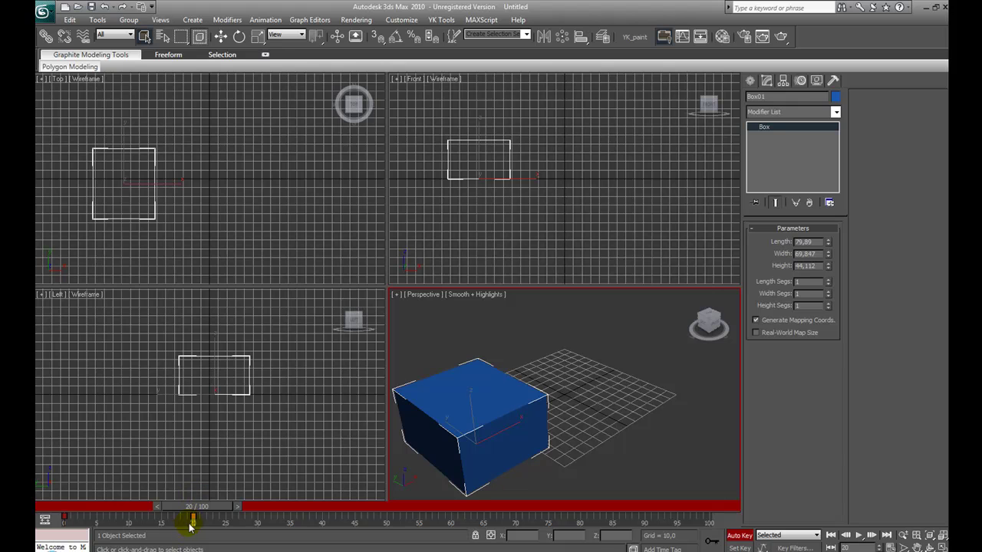
left_click(239, 36)
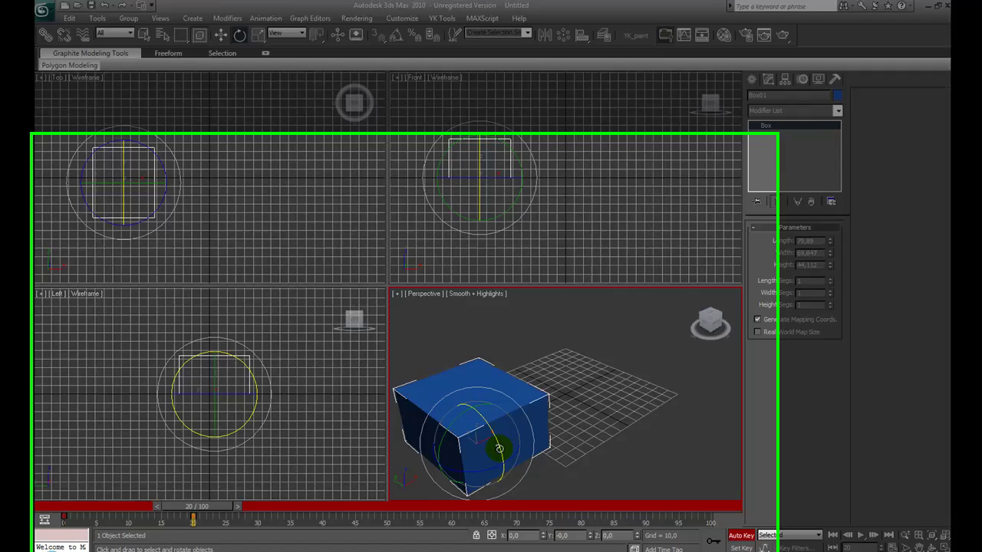
left_click_drag(497, 448, 418, 226)
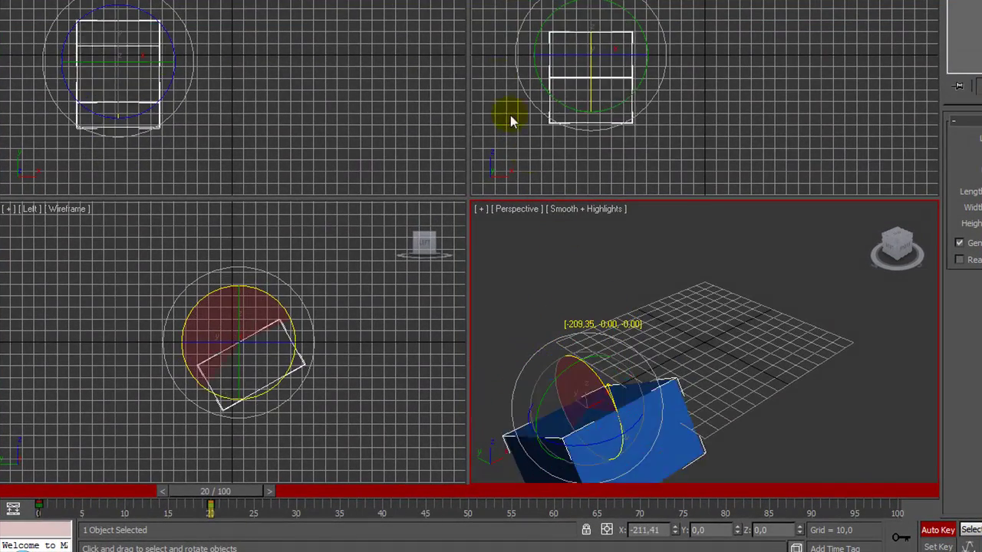
left_click_drag(510, 115, 497, 48)
left_click_drag(249, 491, 78, 502)
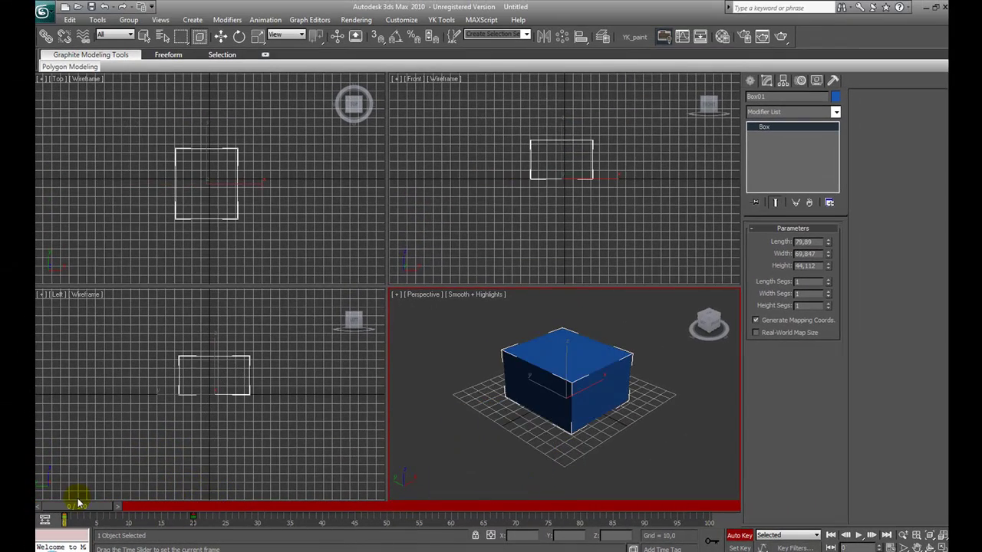
key("e")
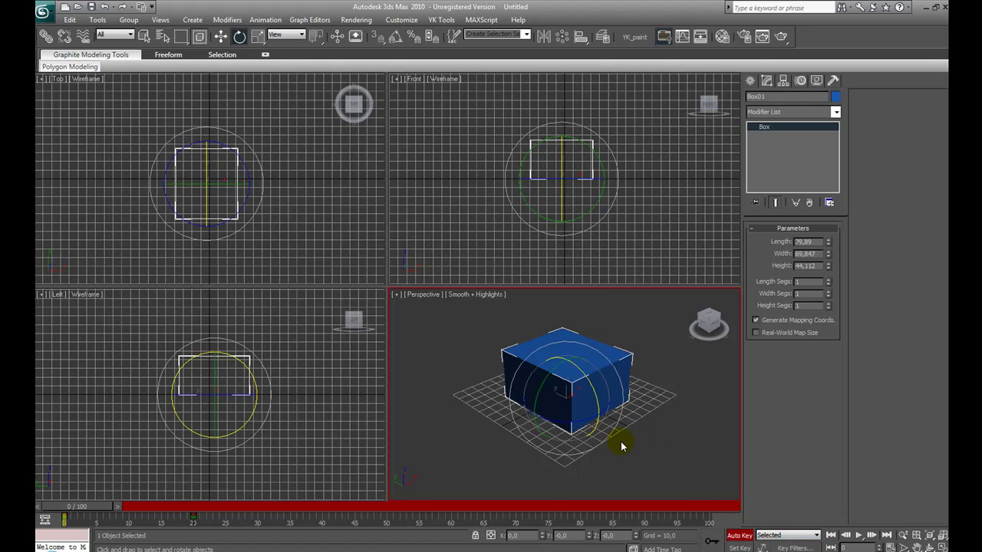
Uniformly scale Box01 down to 28,524 at frame 20, then scrub back to preview
left_click(258, 37)
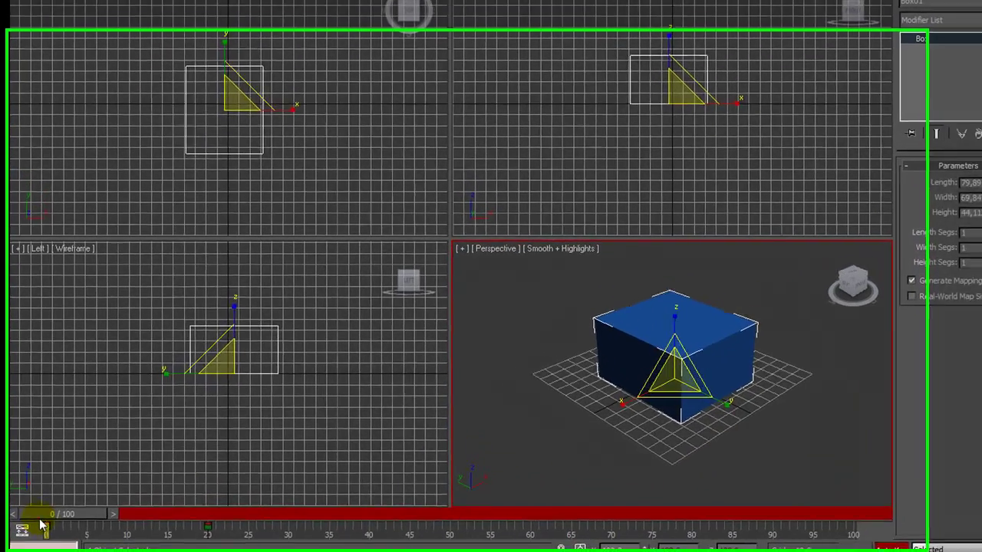
left_click_drag(61, 517, 208, 526)
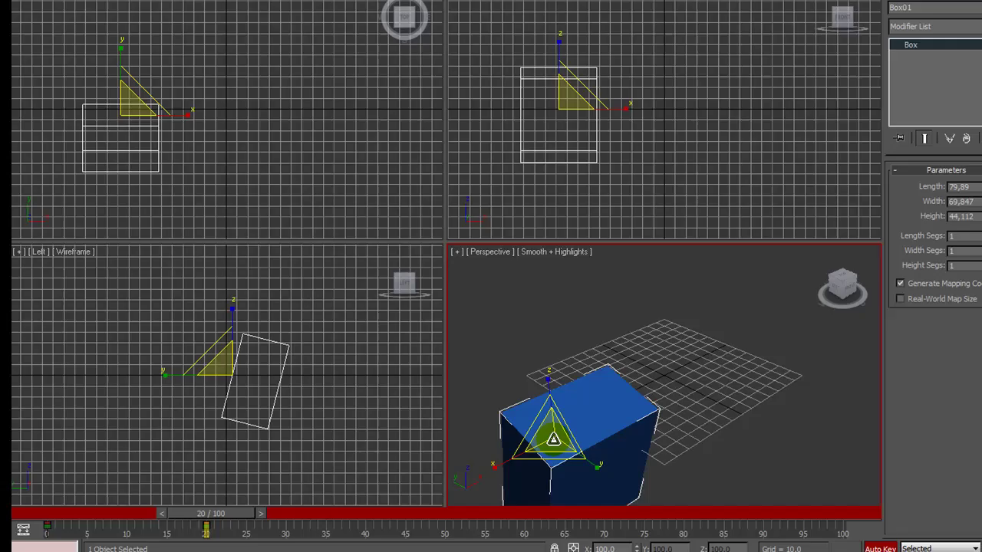
left_click_drag(554, 438, 555, 484)
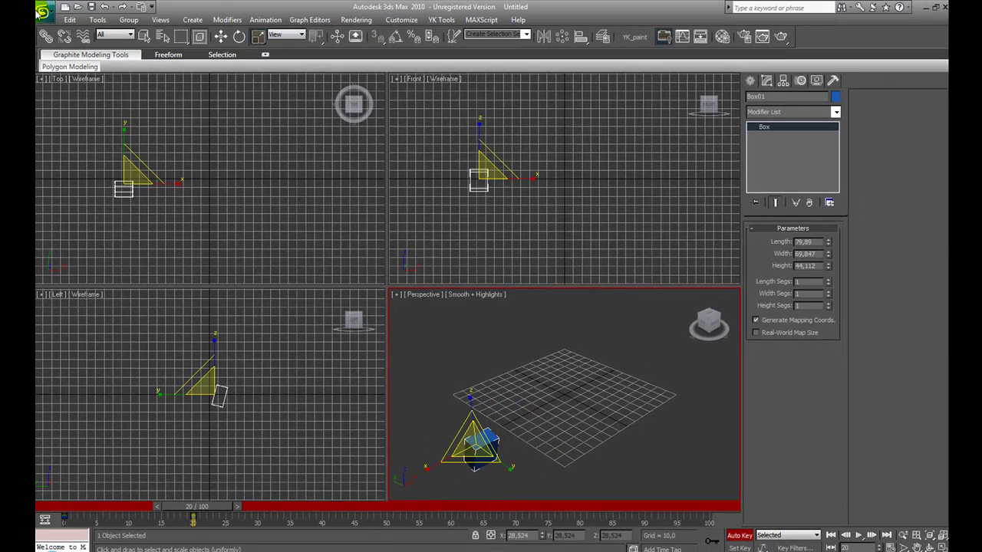
left_click_drag(205, 508, 224, 472)
Set Box01's Width to 323,393 at frame 20 and scrub to preview the stretch
left_click(145, 36)
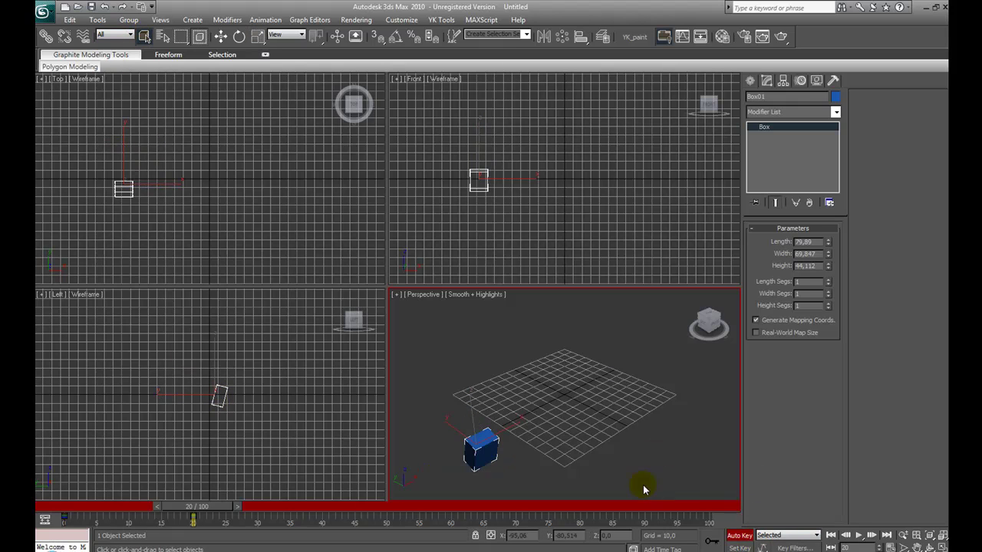
left_click(750, 80)
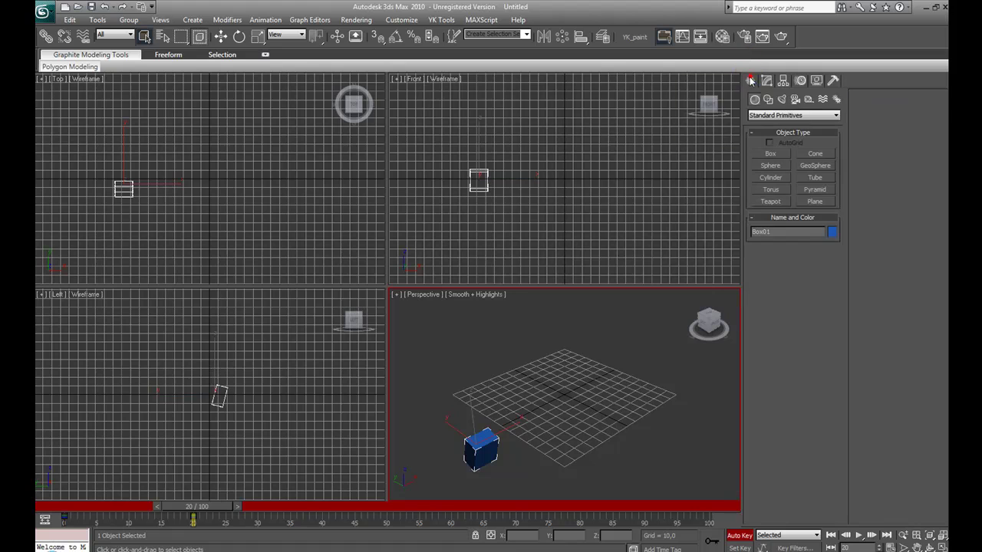
left_click(764, 79)
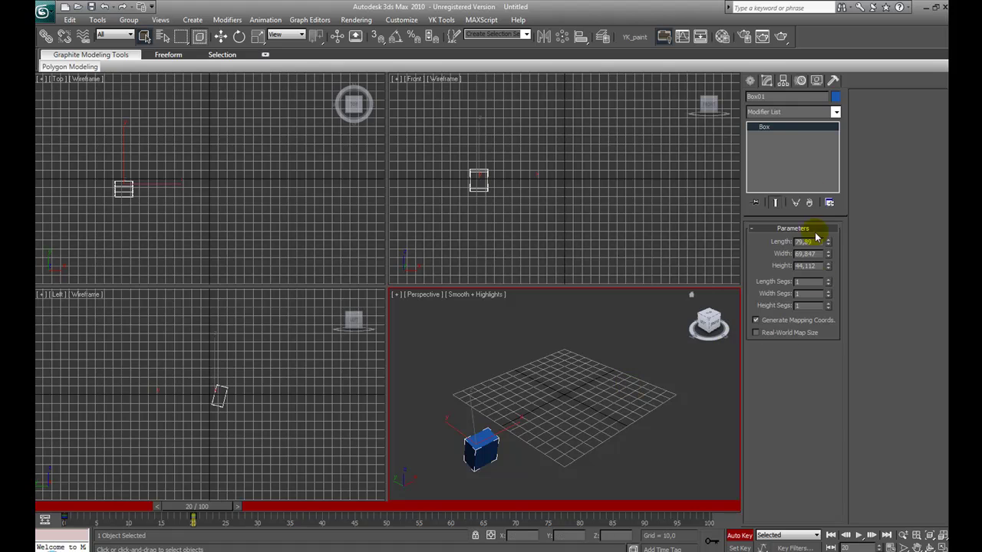
left_click_drag(829, 256, 830, 168)
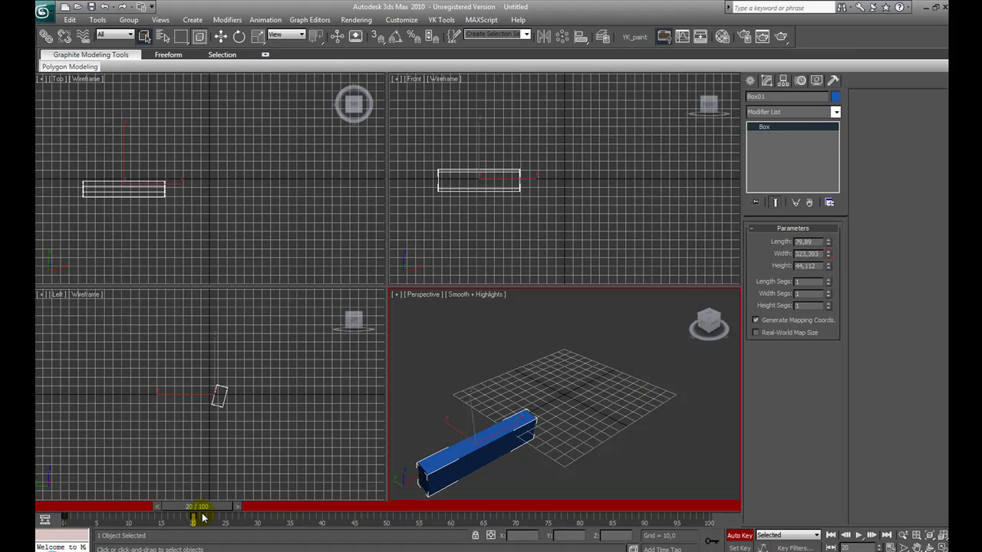
mouse_move(203, 519)
left_mouse_down()
mouse_move(58, 515)
mouse_move(210, 498)
mouse_move(46, 511)
mouse_move(206, 503)
left_mouse_up()
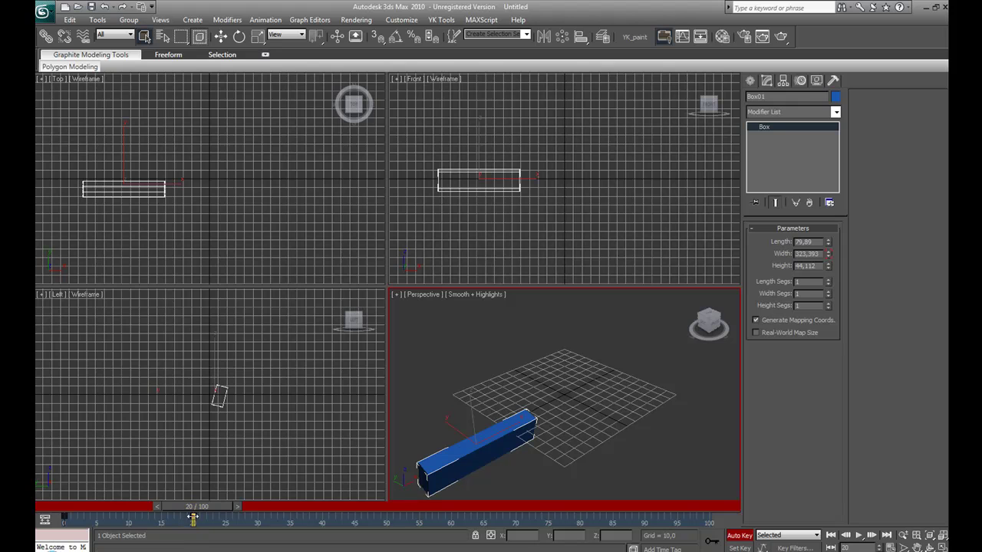
Move the width key from frame 20 to about frame 43, checking frames 34 and 21
left_click_drag(193, 517, 343, 517)
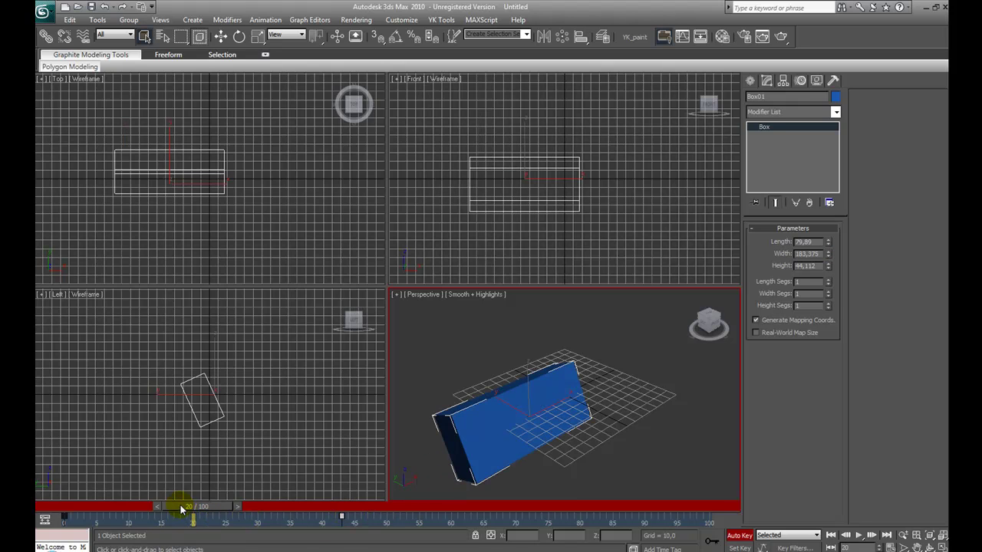
left_click_drag(188, 506, 334, 495)
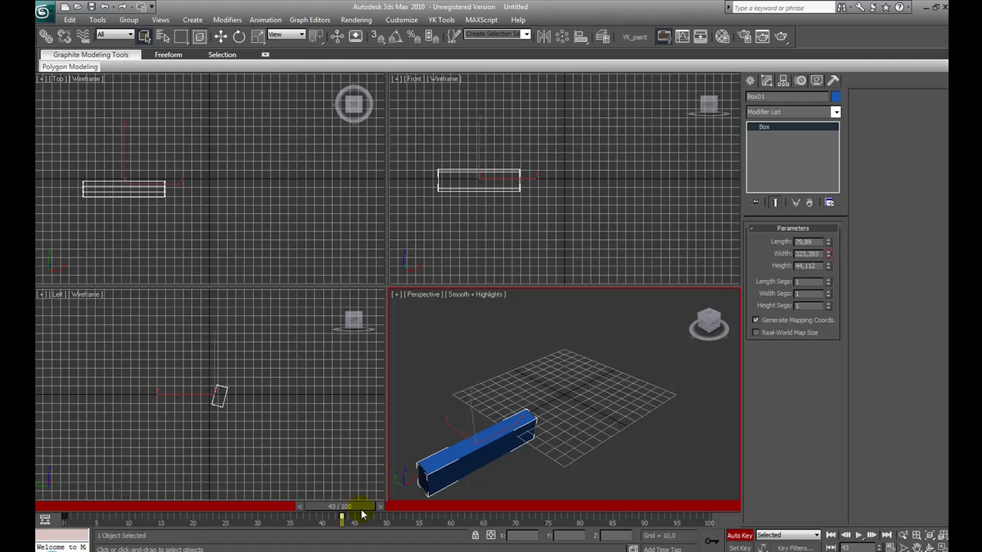
mouse_move(337, 514)
left_mouse_down()
mouse_move(63, 515)
mouse_move(355, 516)
mouse_move(340, 517)
left_mouse_up()
left_click_drag(357, 512, 236, 516)
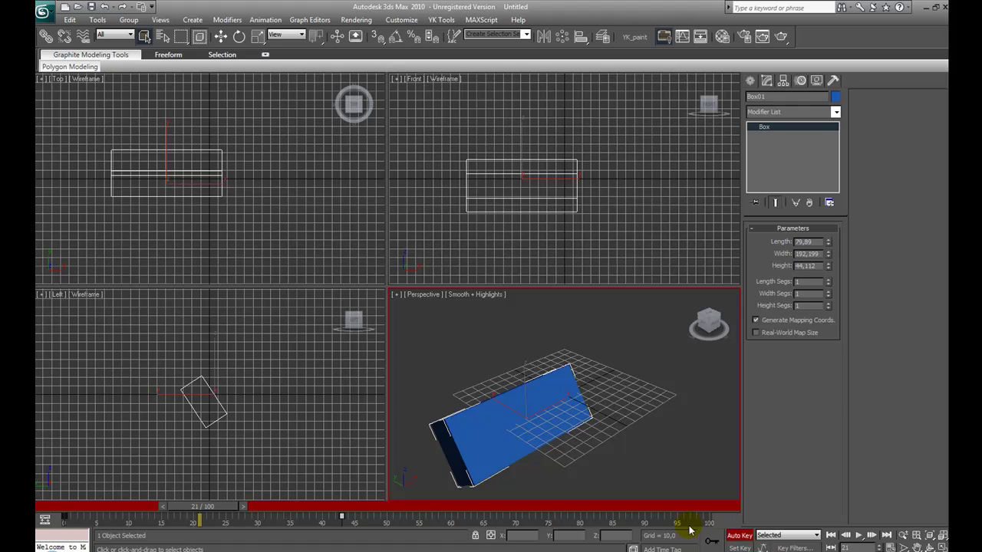
In Set Key mode, copy the width key to about frame 65, holding the 323,393 width
left_click(729, 547)
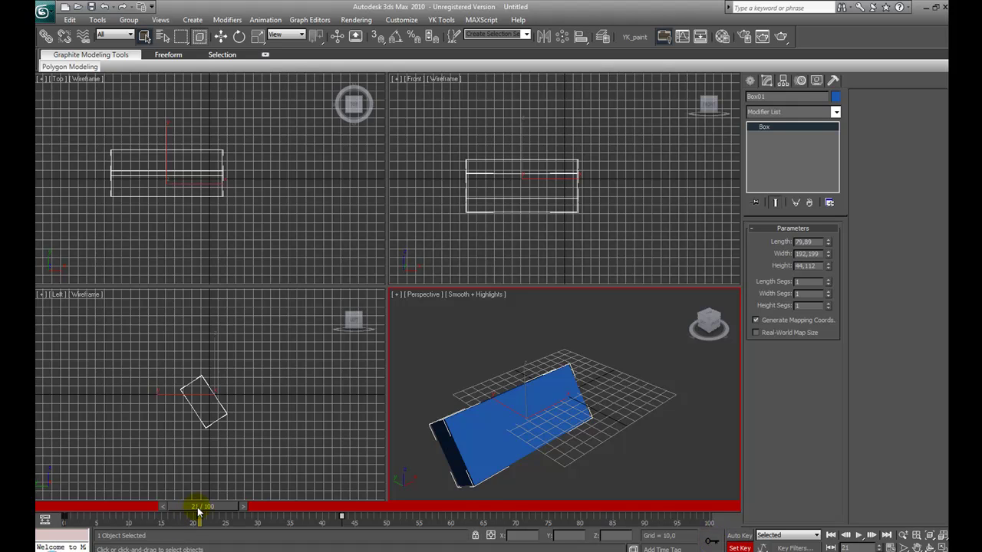
left_click_drag(198, 508, 283, 508)
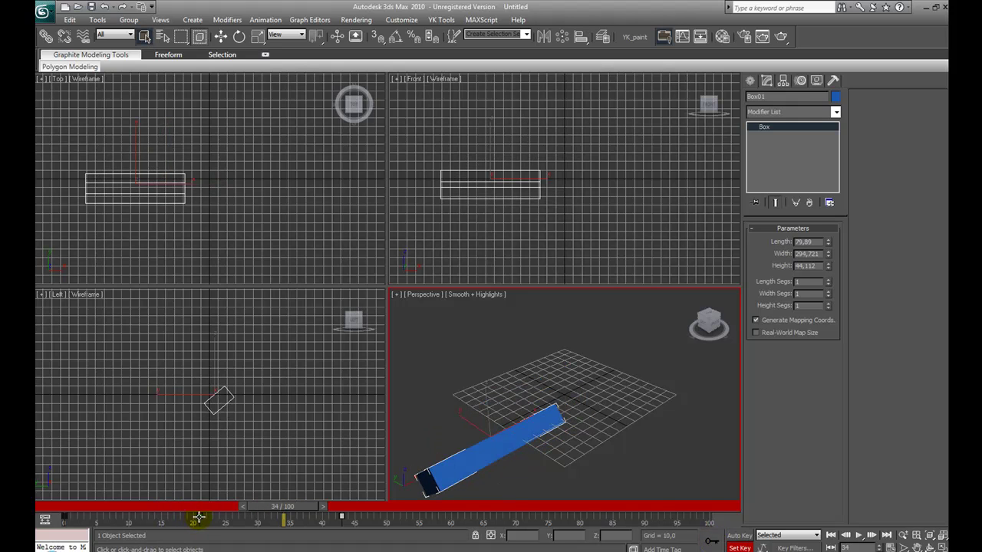
mouse_move(198, 519)
left_mouse_down()
mouse_move(240, 524)
mouse_move(190, 512)
left_mouse_up()
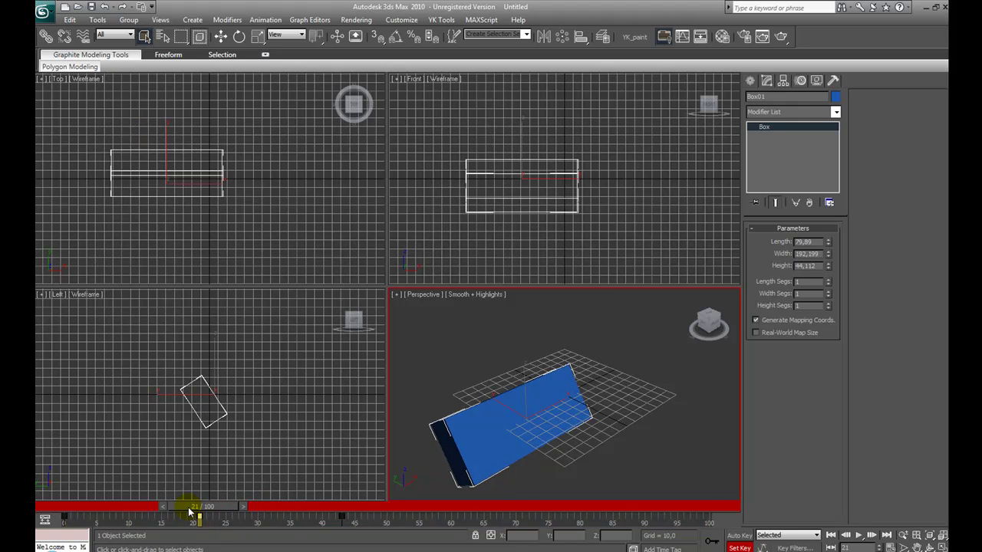
left_click(198, 517)
left_click_drag(198, 517, 486, 509)
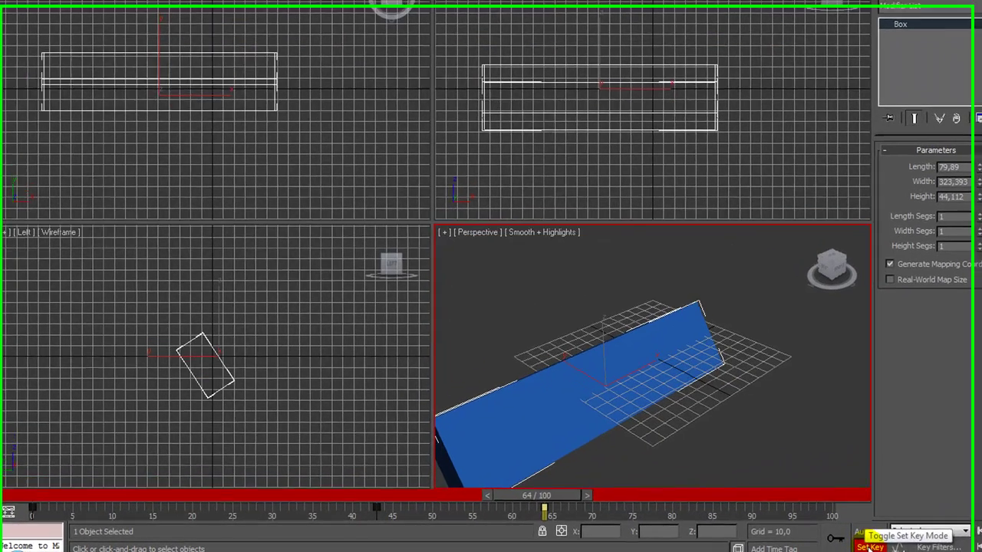
Leave Set Key mode, return to frame 0 where width is 69,847, and leave Auto Key off
left_click(735, 547)
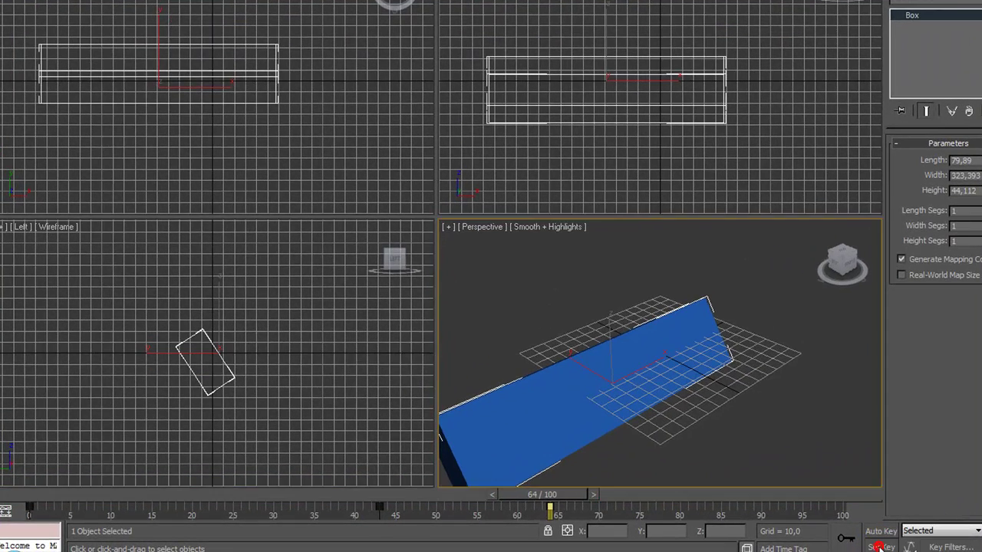
left_click_drag(572, 495, 24, 485)
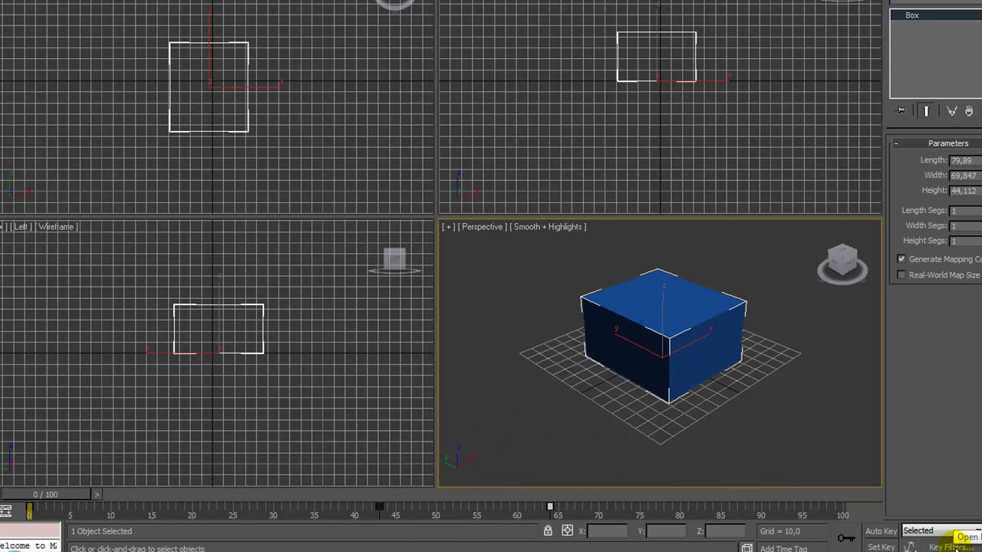
left_click(880, 531)
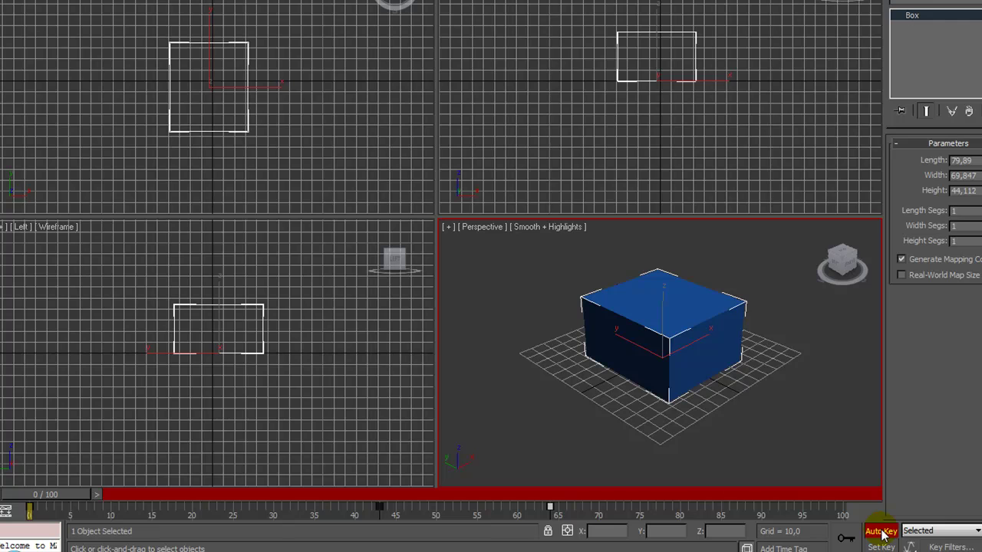
left_click(881, 531)
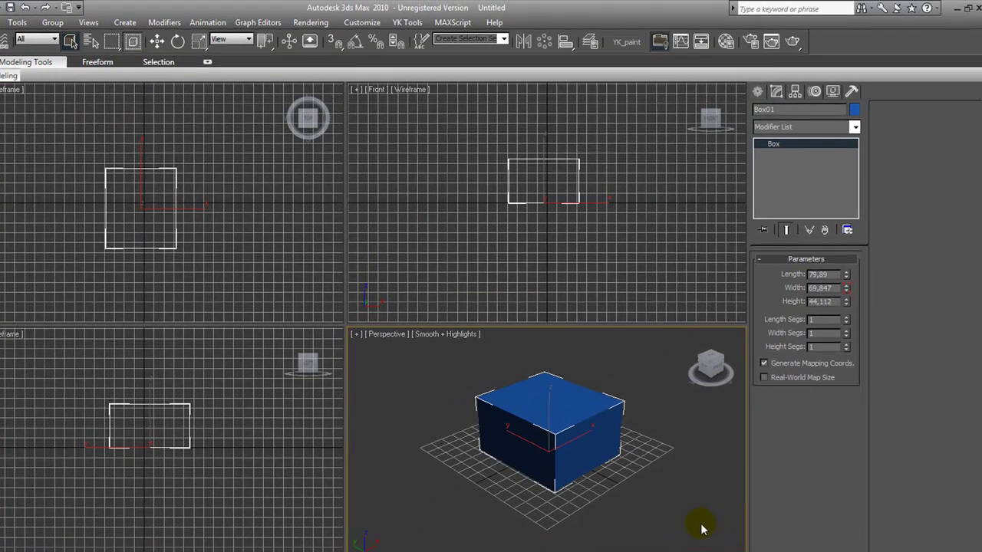
Apply a Bend modifier to Box01 from the Modifier List
left_click(757, 90)
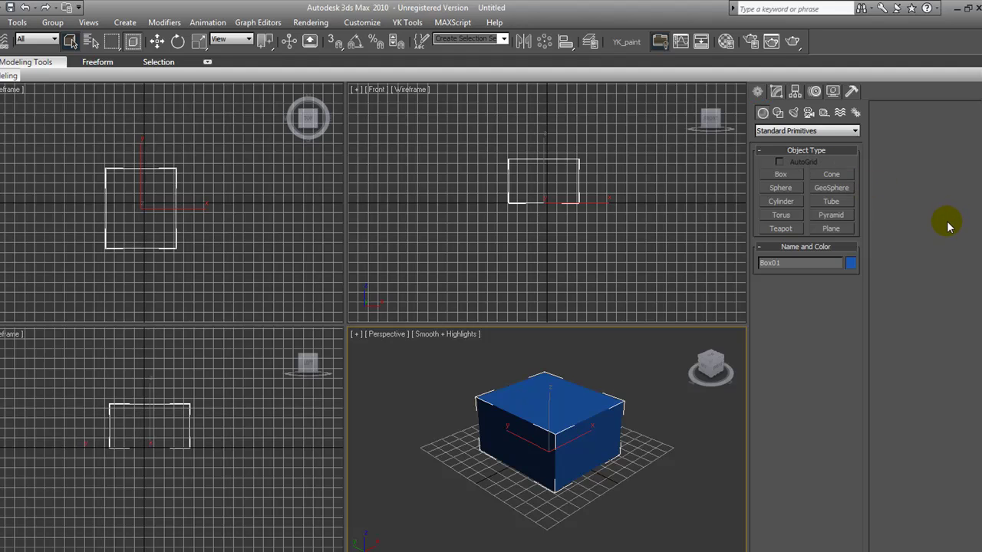
left_click(777, 91)
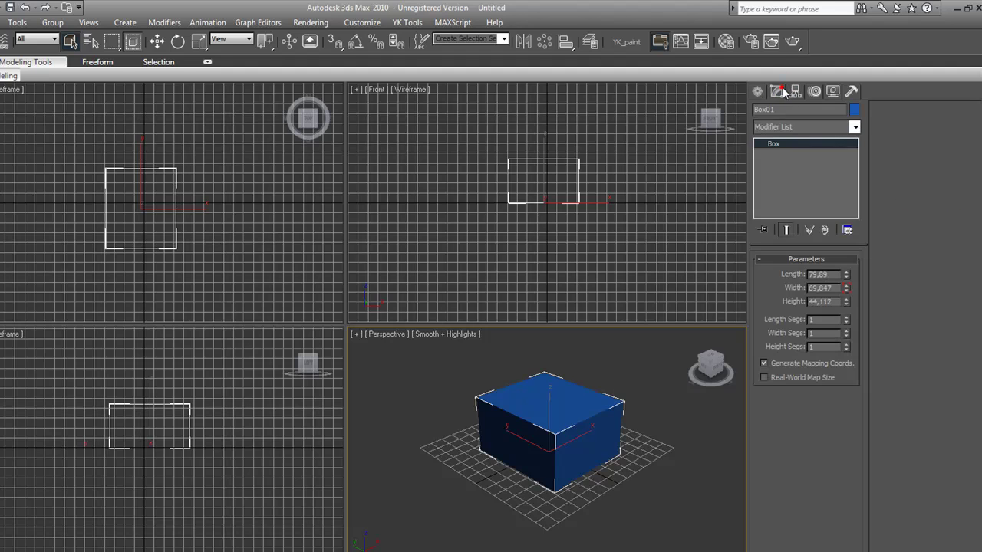
left_click(785, 128)
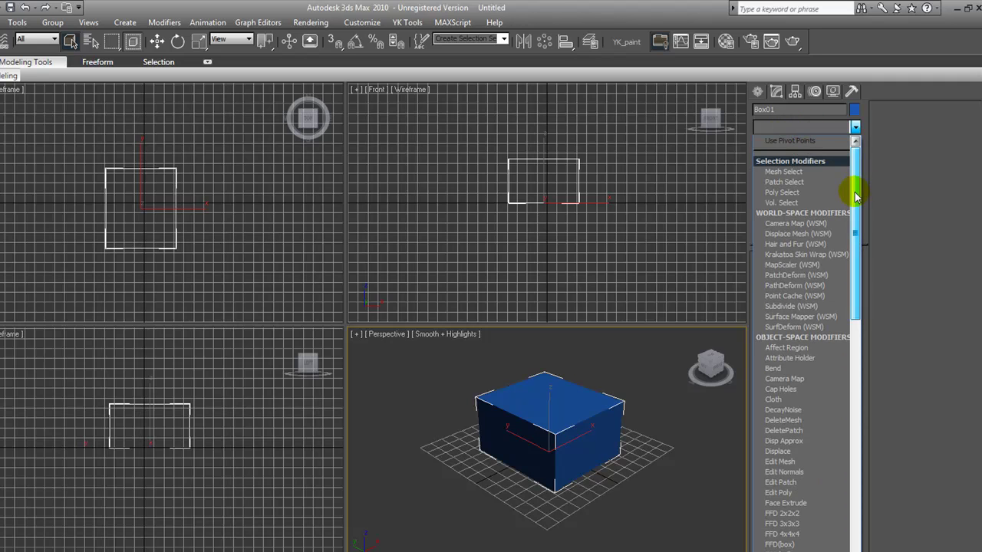
left_click_drag(853, 268, 843, 335)
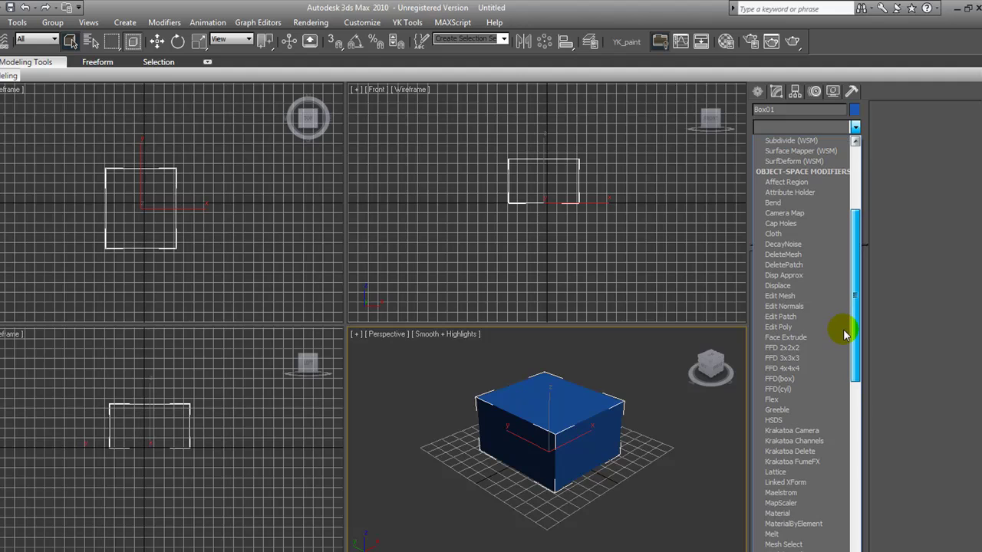
left_click(824, 202)
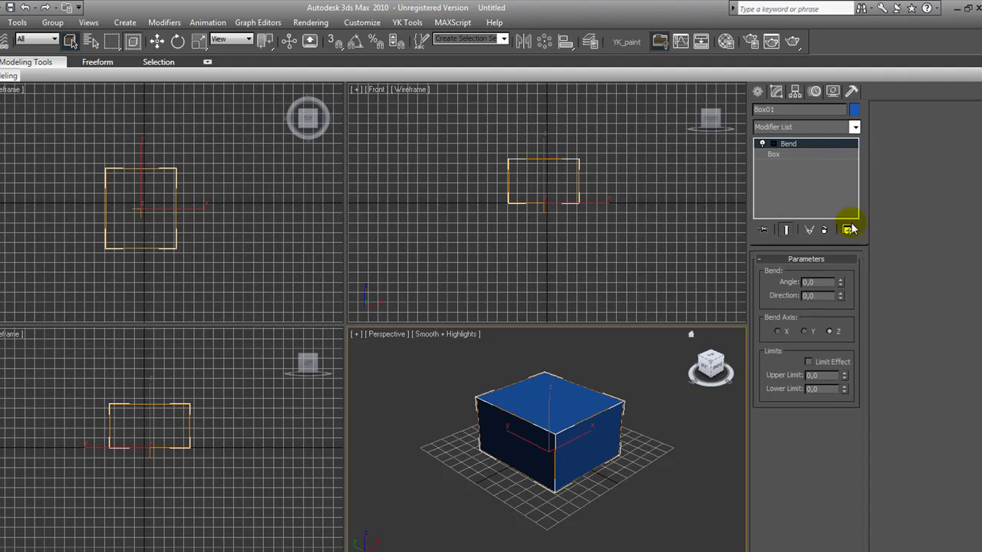
Raise the box's length, width and height segments to 3, 4 and 3, then reselect Bend
left_click(781, 155)
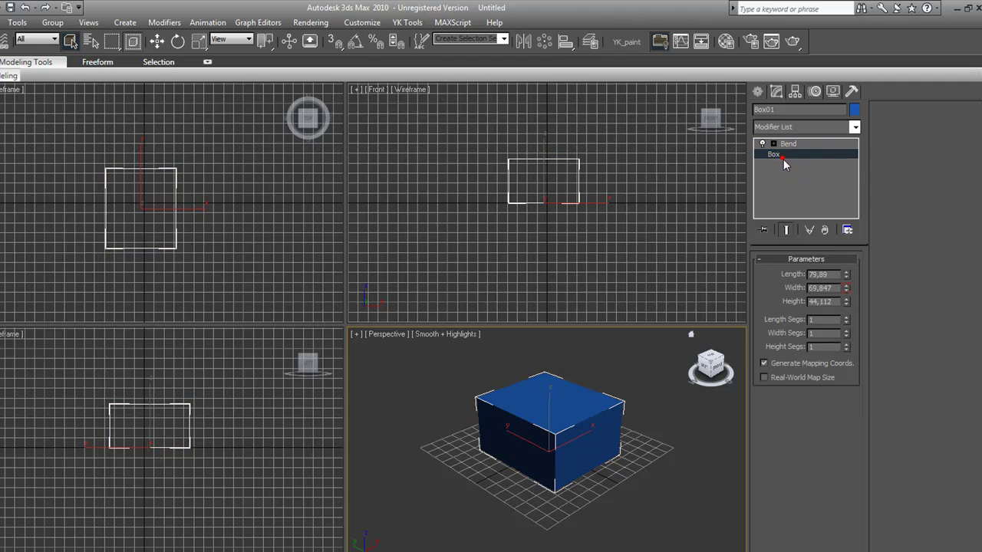
left_click(847, 318)
left_click(847, 318)
left_click(846, 330)
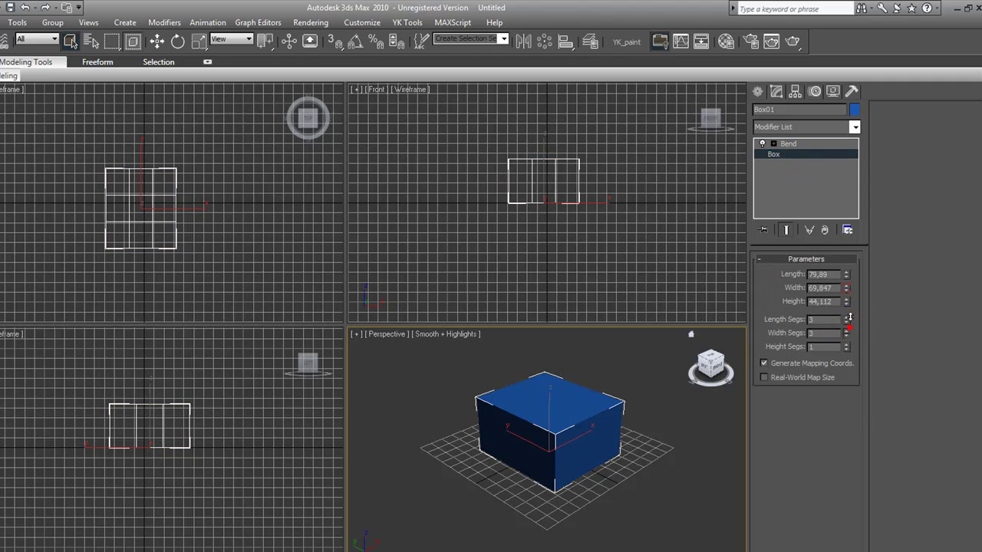
left_click(847, 331)
left_click(847, 331)
left_click(847, 344)
left_click(847, 344)
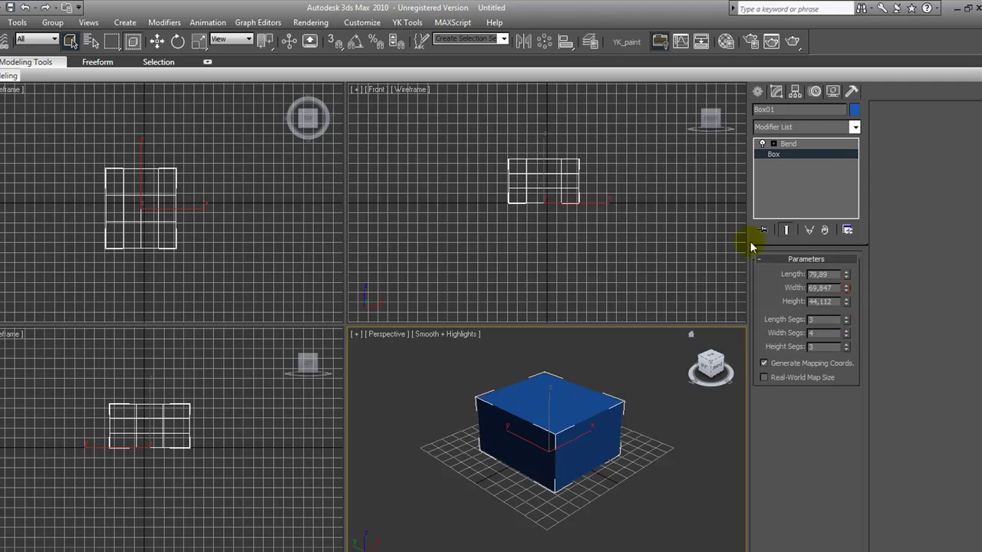
left_click(792, 144)
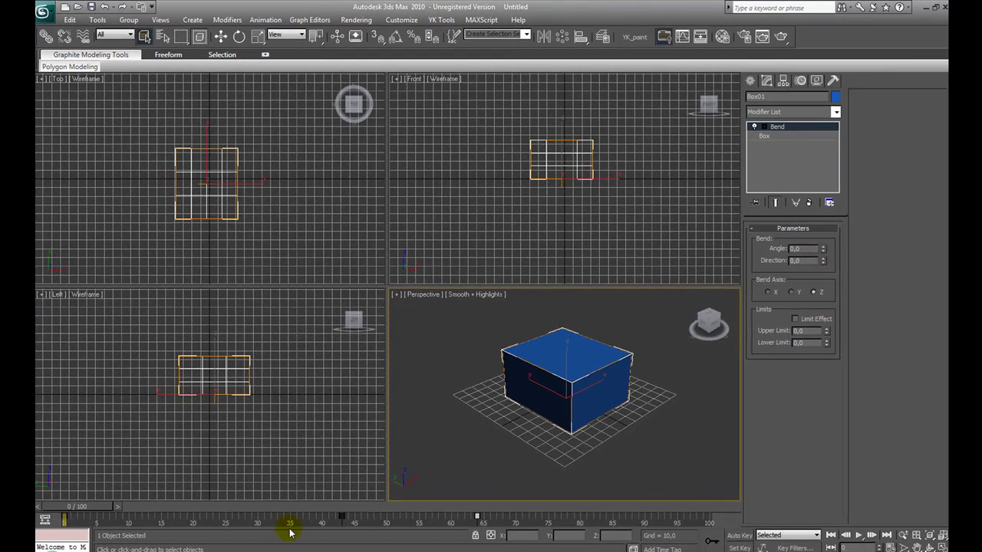
With Auto Key on at frame 43, set Bend angle 14 and direction -3,5, then scrub to preview
left_click(739, 535)
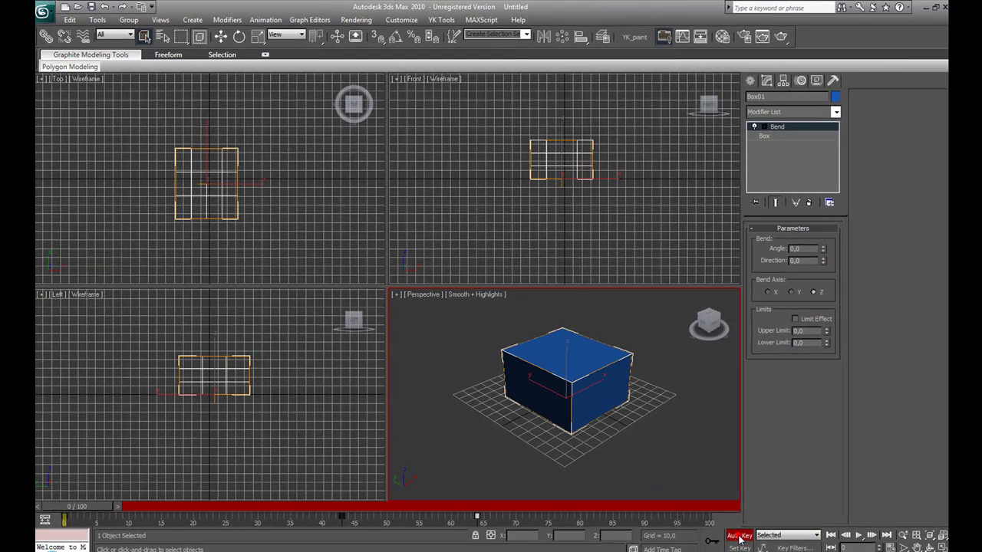
left_click(337, 507)
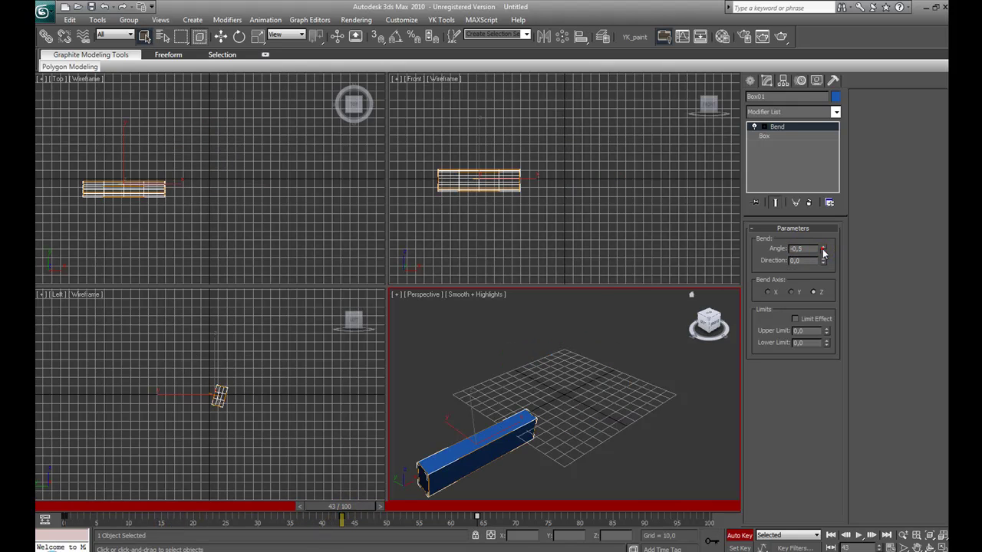
mouse_move(823, 248)
left_mouse_down()
mouse_move(821, 222)
mouse_move(820, 232)
left_mouse_up()
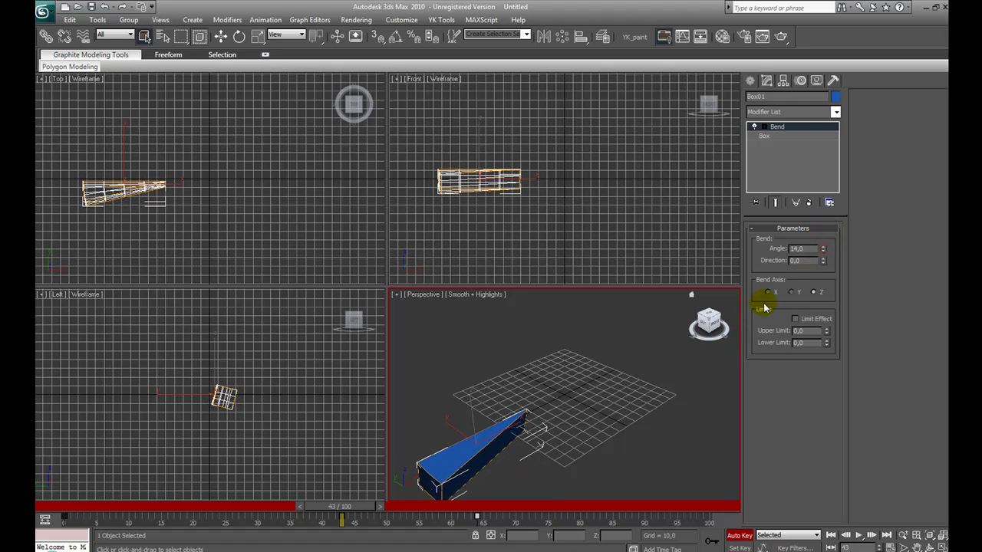
left_click_drag(824, 265, 823, 270)
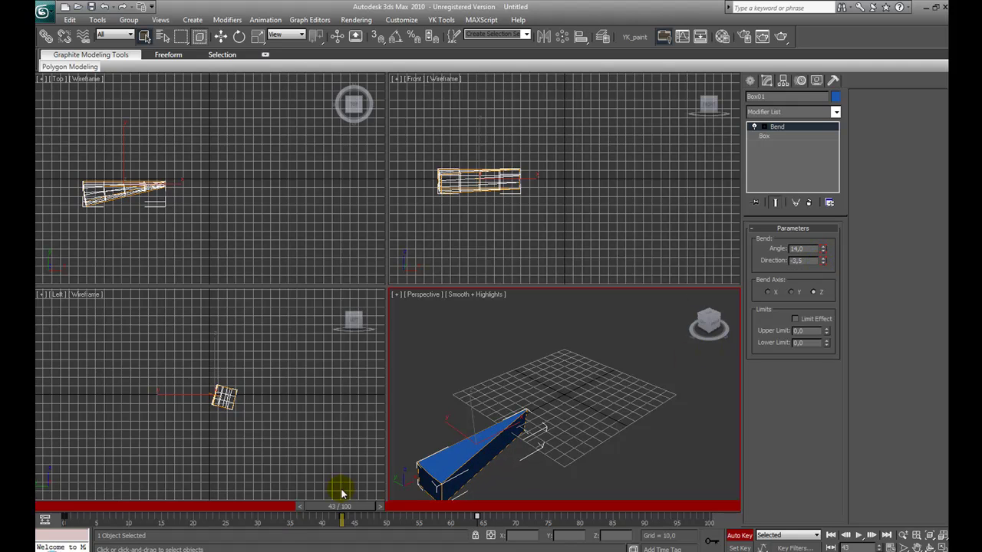
left_click_drag(339, 505, 61, 503)
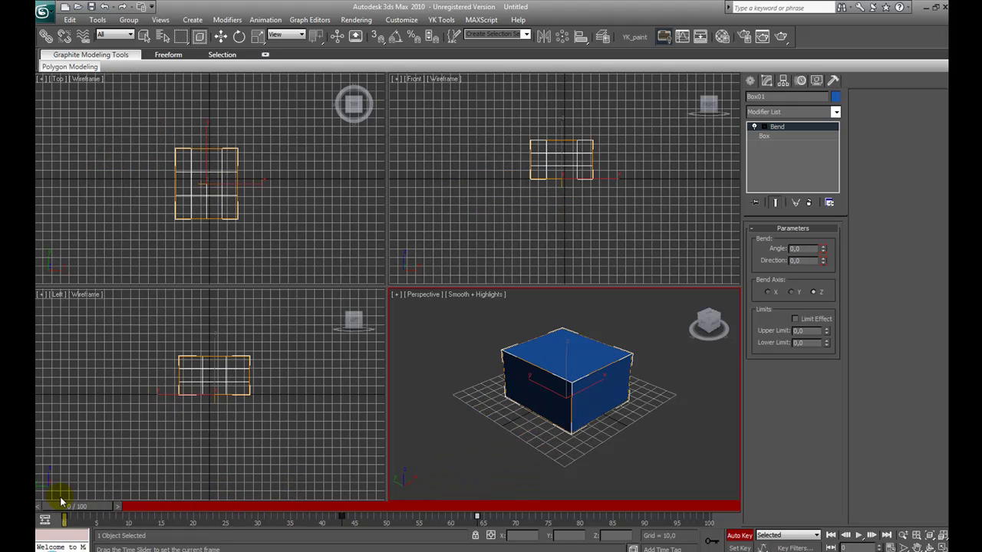
Switch to Select Object with Q and turn Auto Key off
key("q")
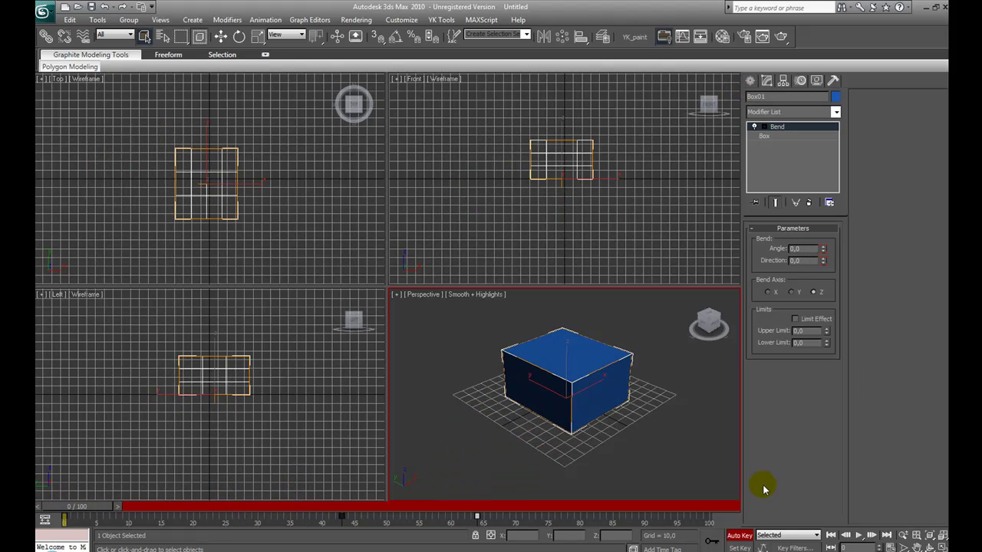
left_click(729, 537)
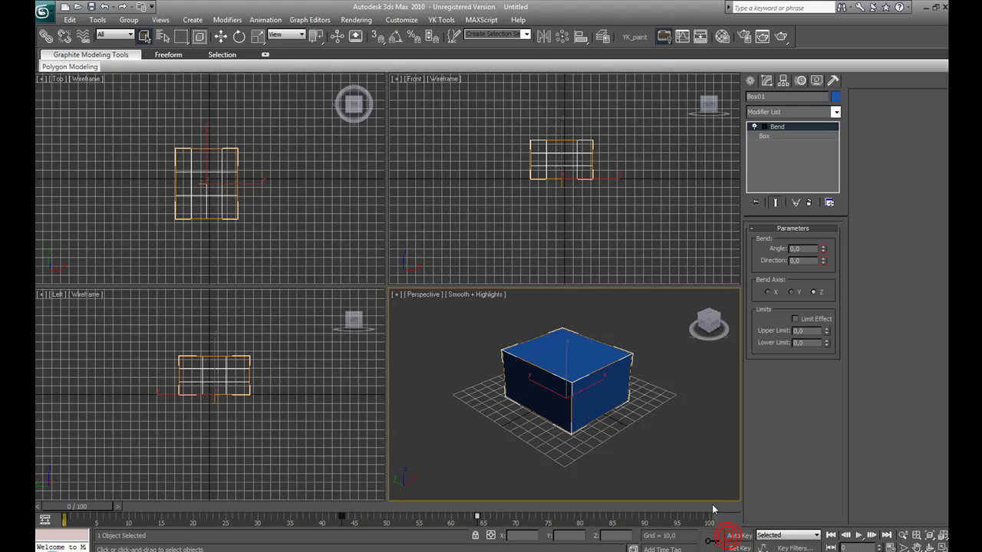